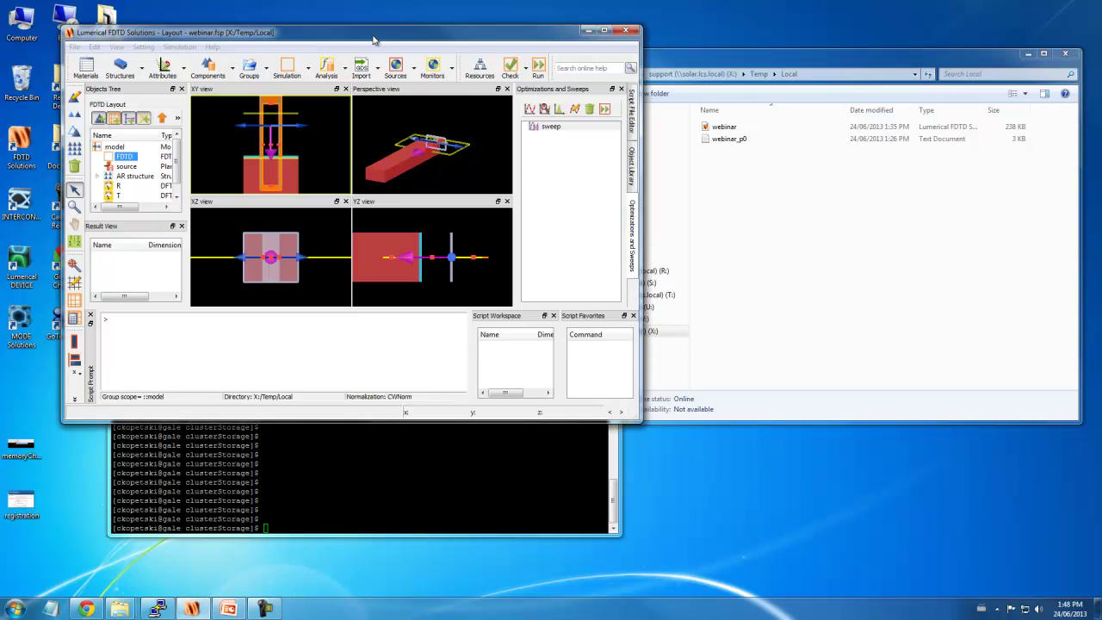
# Run the webinar simulation locally, then view and close the R monitor's T plot
pyautogui.moveTo(372, 39); pyautogui.dragTo(372, 41)
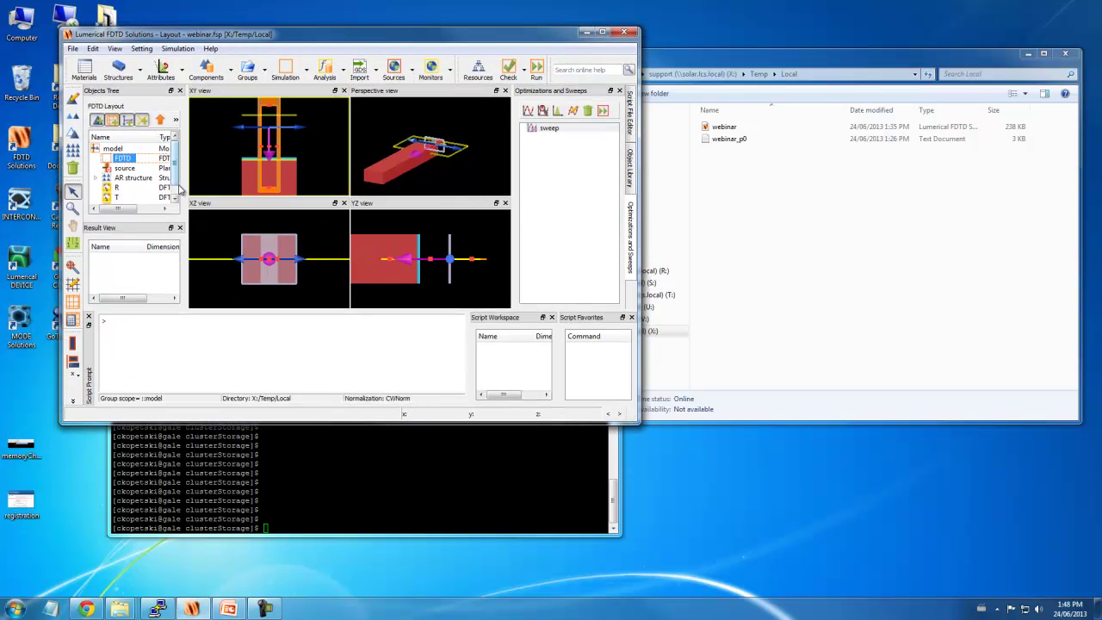
pyautogui.click(534, 71)
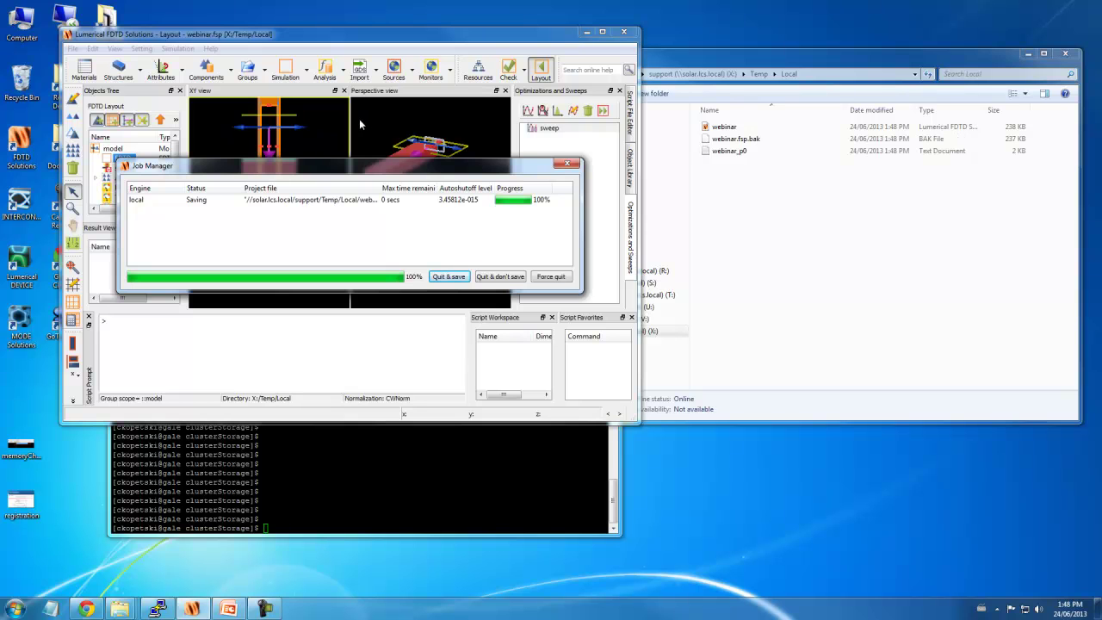
pyautogui.click(126, 198)
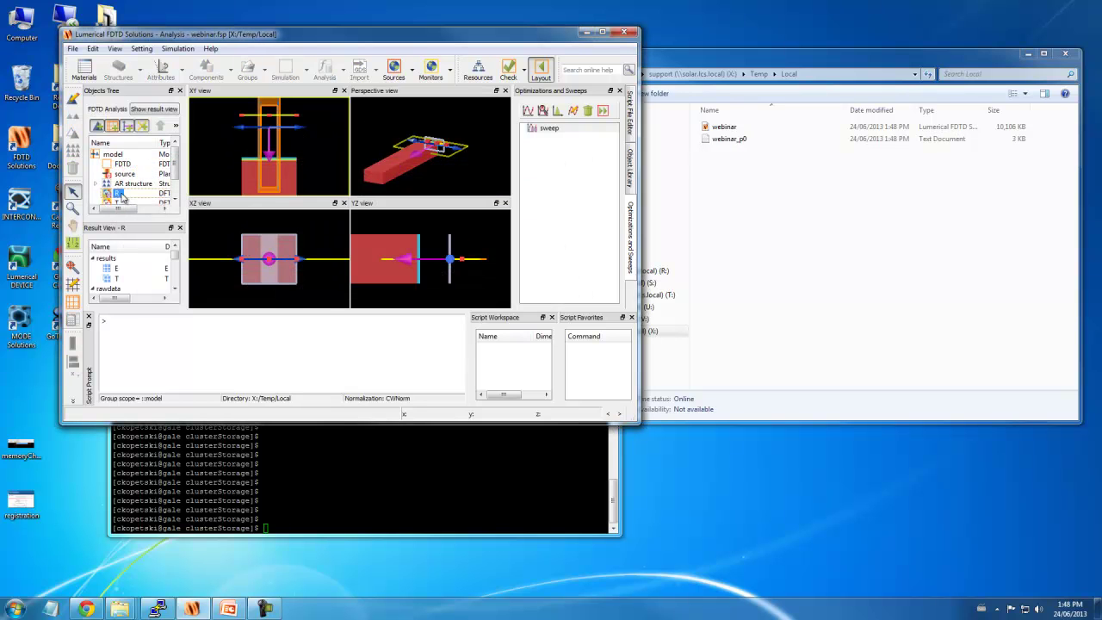
pyautogui.rightClick(125, 196)
pyautogui.moveTo(178, 222)
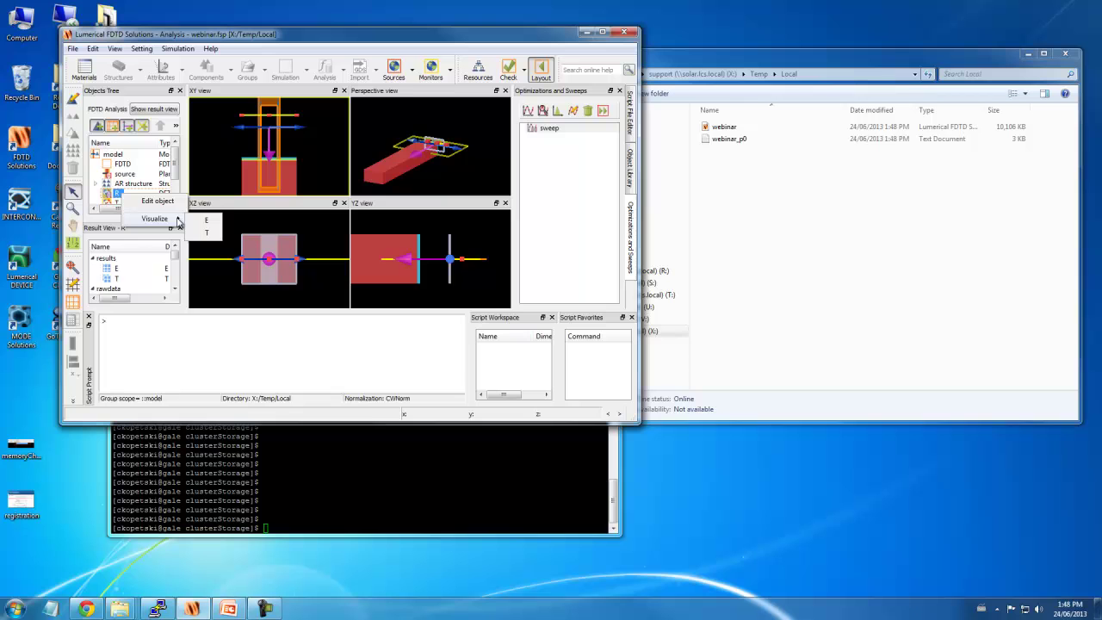
pyautogui.click(207, 233)
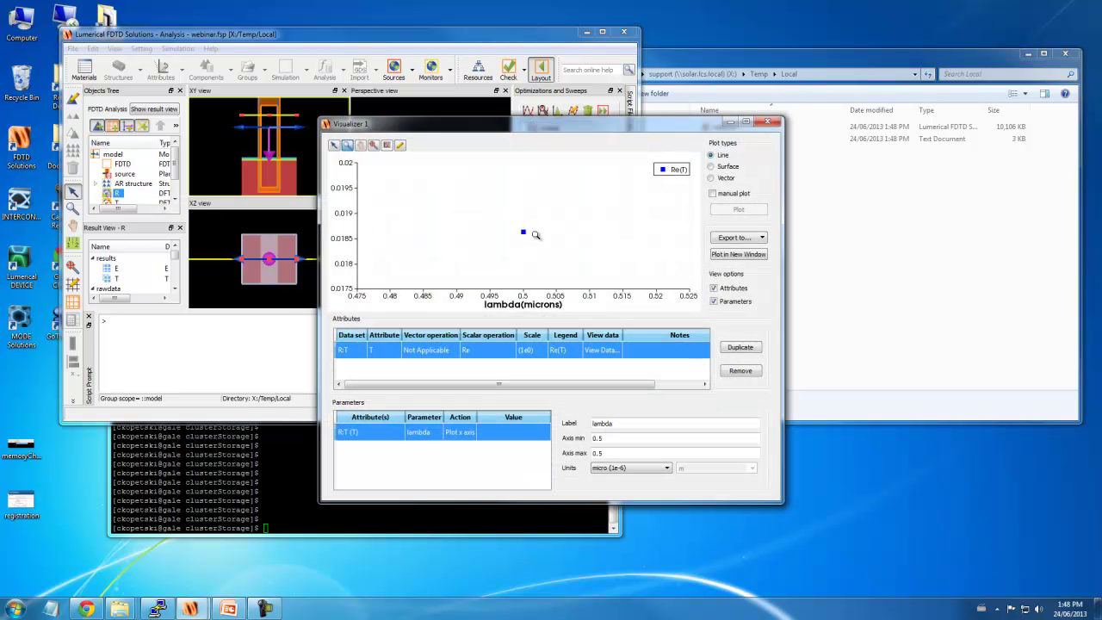
pyautogui.click(767, 123)
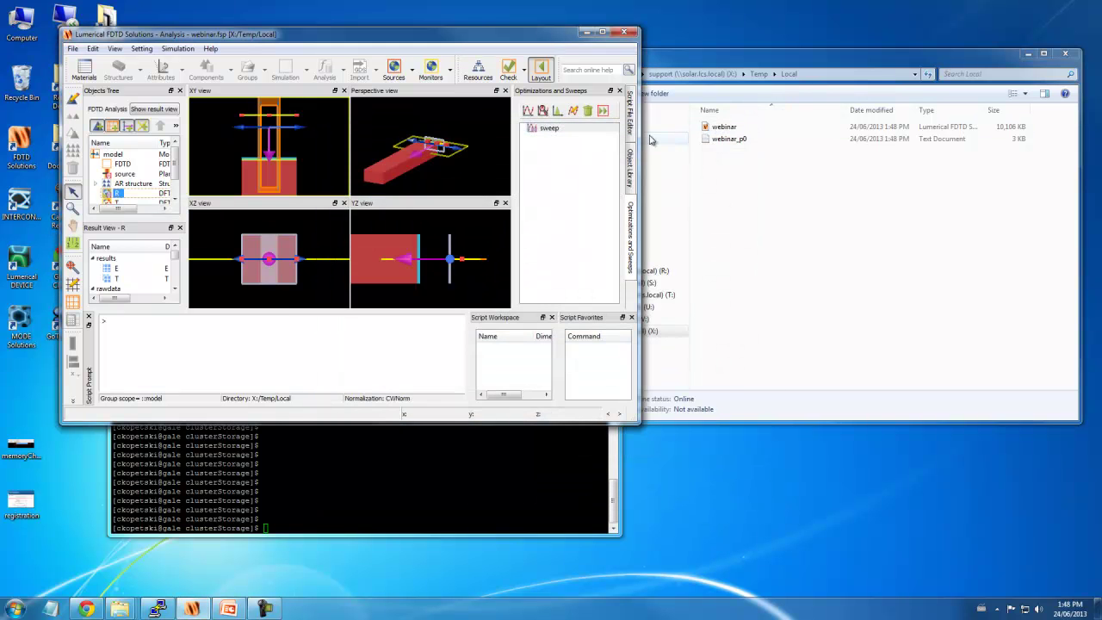
pyautogui.click(630, 116)
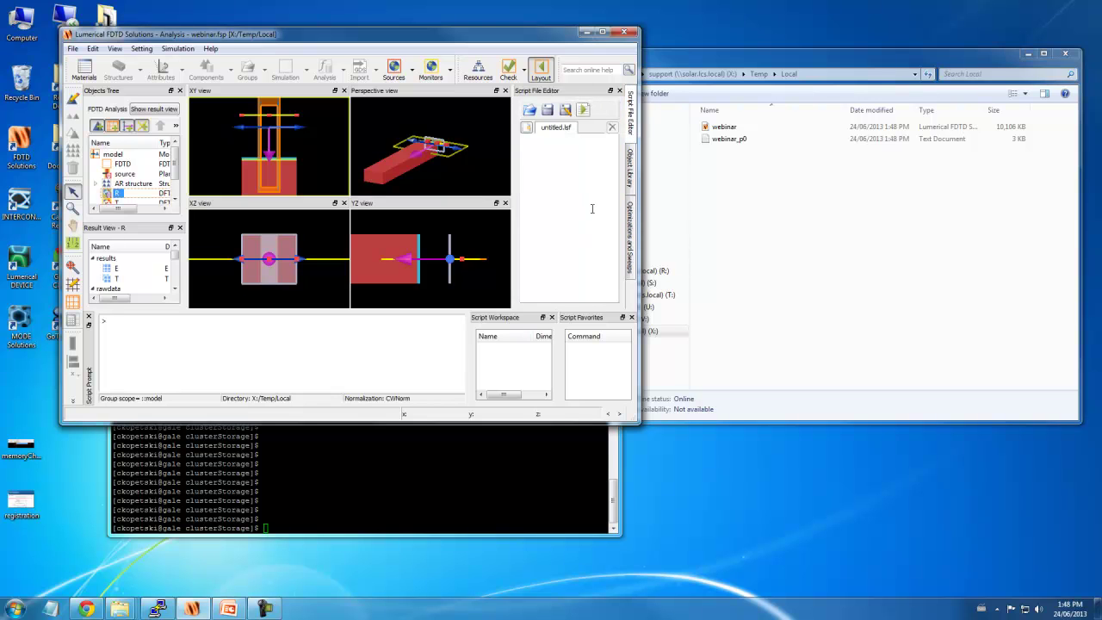
# Review the thickness sweep's settings in Optimizations and Sweeps without changing them
pyautogui.click(629, 226)
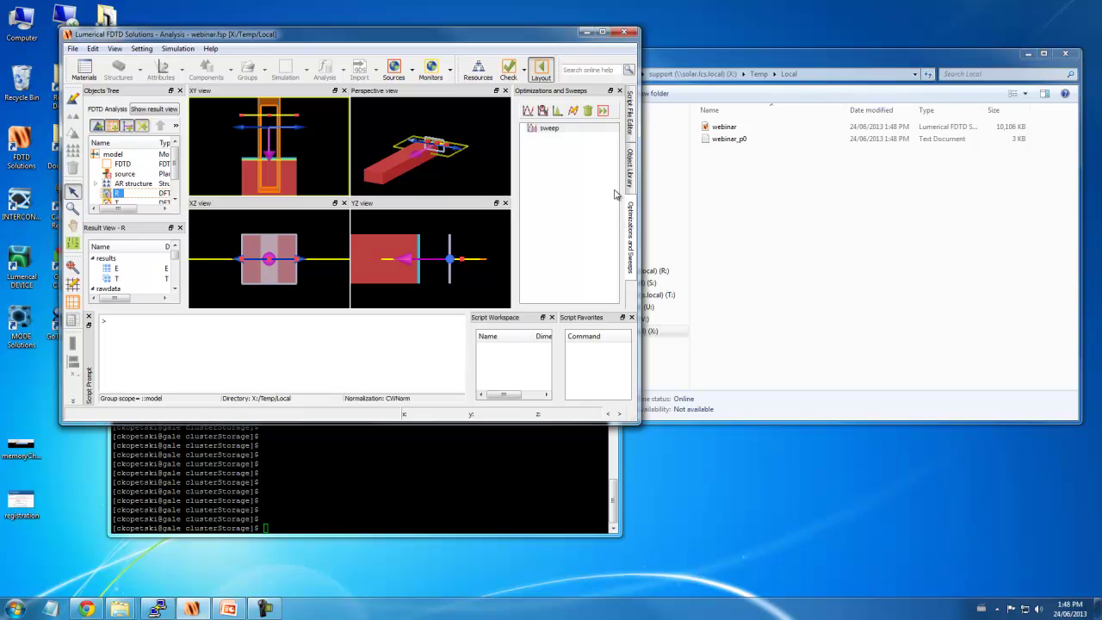
pyautogui.click(571, 113)
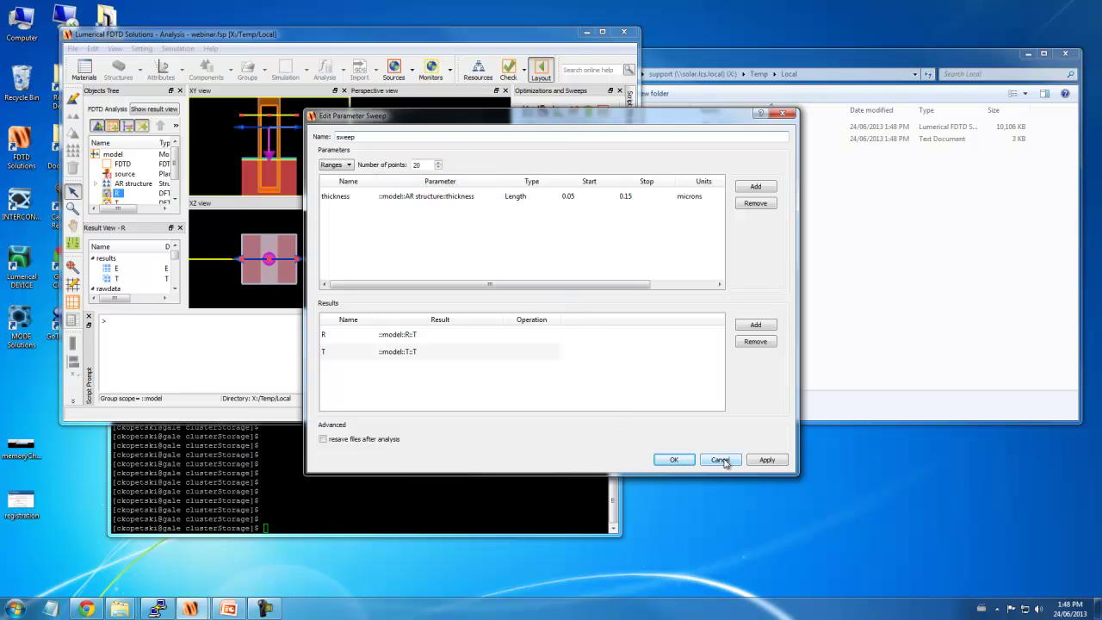
pyautogui.click(719, 460)
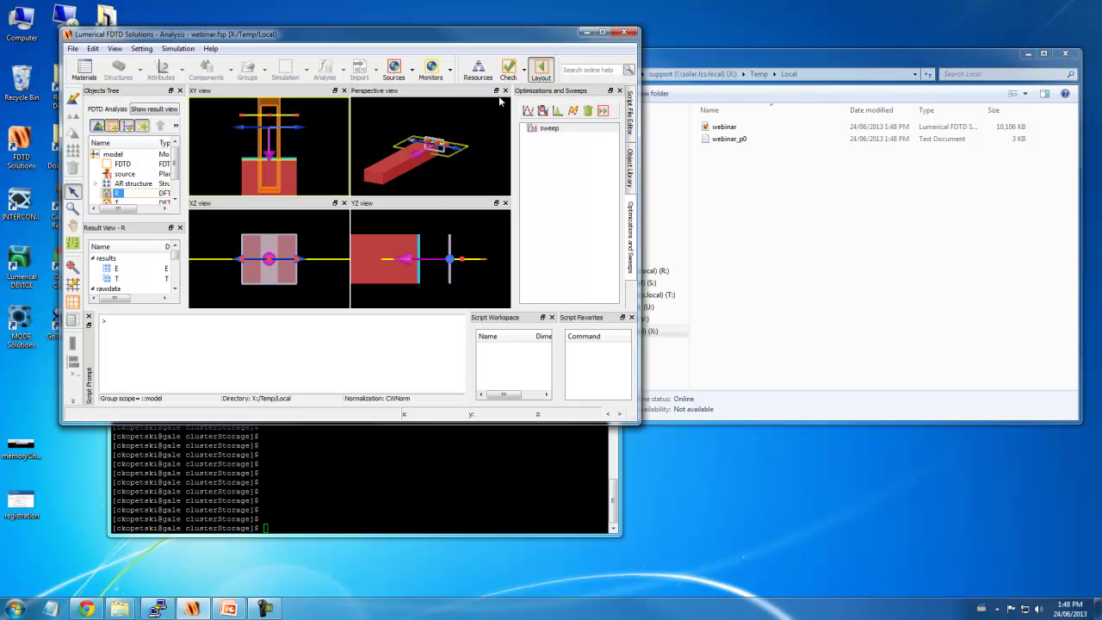
# Save the sweep's 20 points as separate files in a new webinar_sweep folder
pyautogui.click(555, 129)
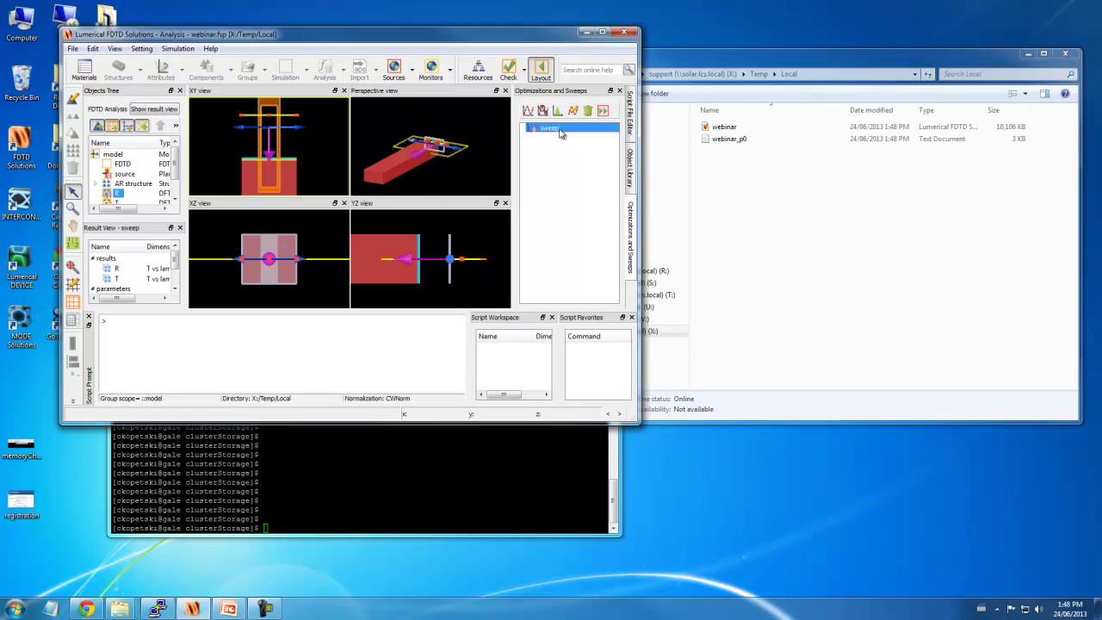
pyautogui.rightClick(559, 134)
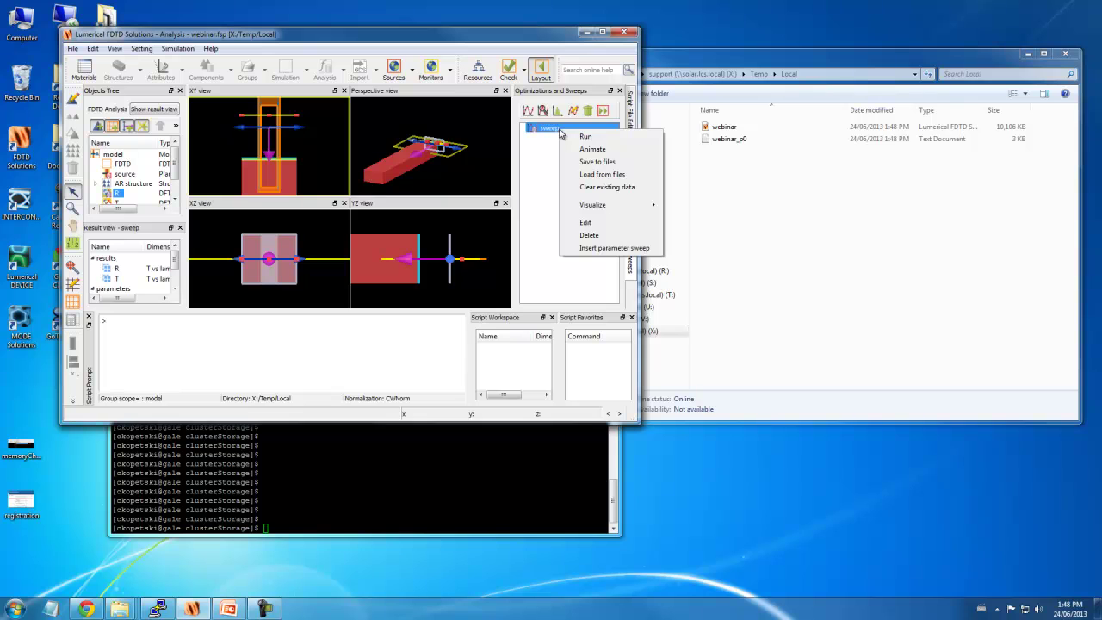
pyautogui.click(594, 161)
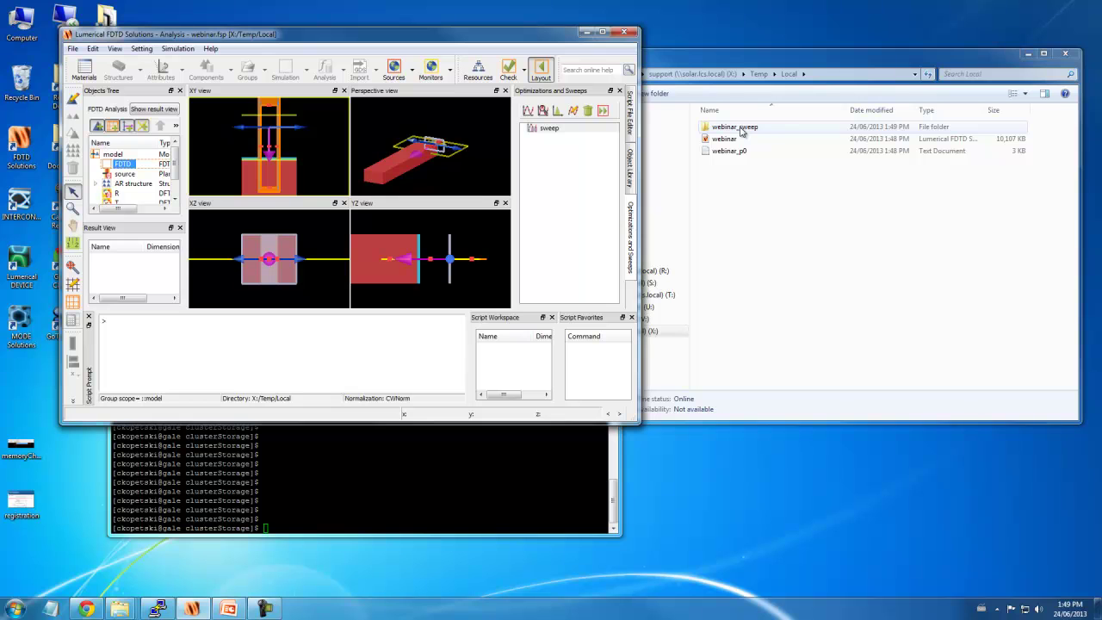
# Confirm sweep_1 to sweep_20 are in webinar_sweep, then switch to the cluster terminal
pyautogui.doubleClick(740, 128)
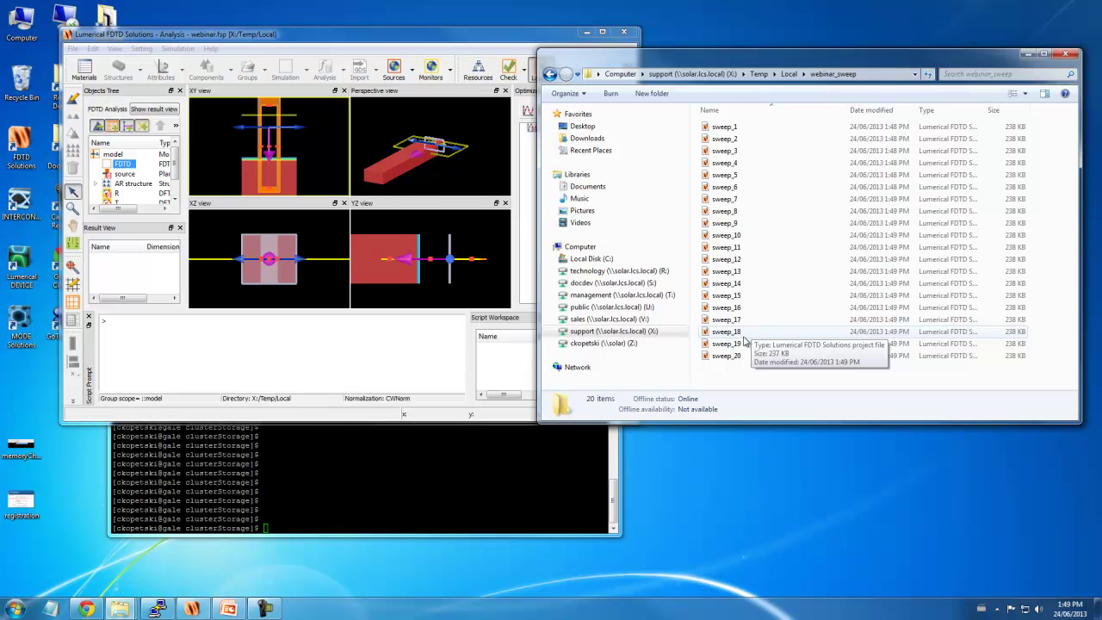
pyautogui.click(406, 474)
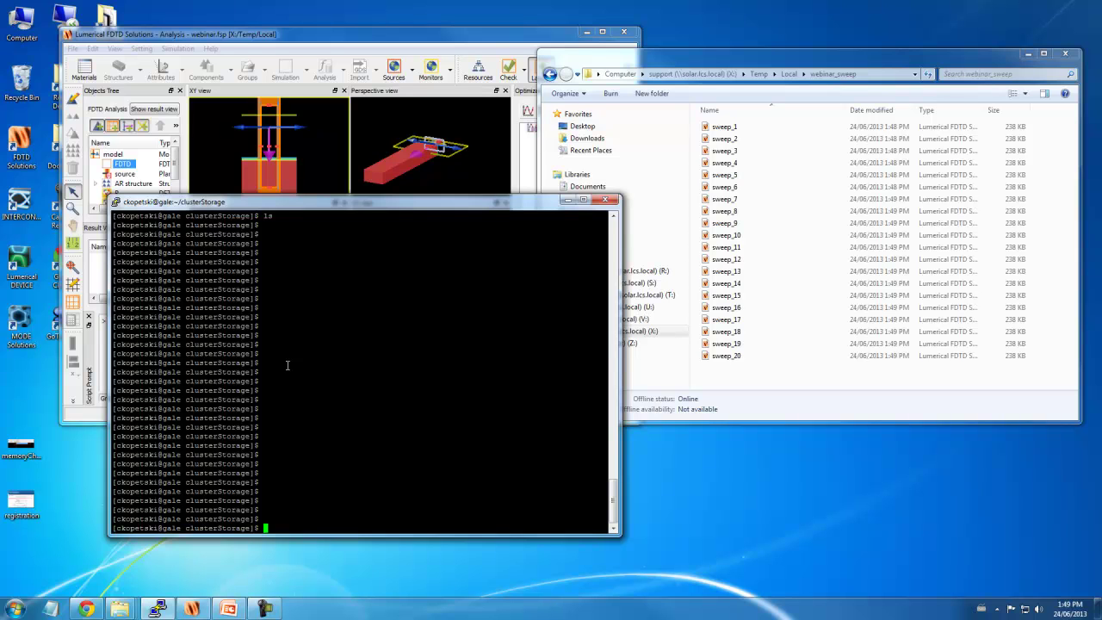
# Copy the webinar_sweep .fsp files onto the cluster with scp
pyautogui.write('scp * ./')
pyautogui.rightClick(288, 365)
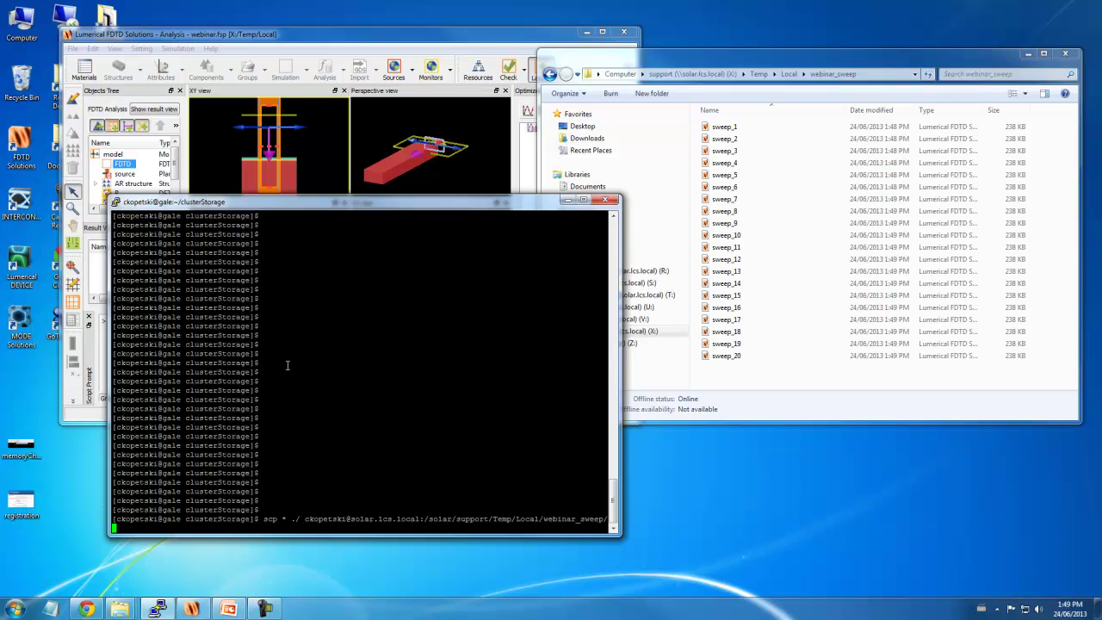
pyautogui.press('Home')
pyautogui.press('Right')
pyautogui.press('Right')
pyautogui.press('Right')
pyautogui.press('Right')
pyautogui.press('Delete')
pyautogui.press('Delete')
pyautogui.press('Delete')
pyautogui.press('Delete')
pyautogui.press('Delete')
pyautogui.press('End')
pyautogui.write('* .')
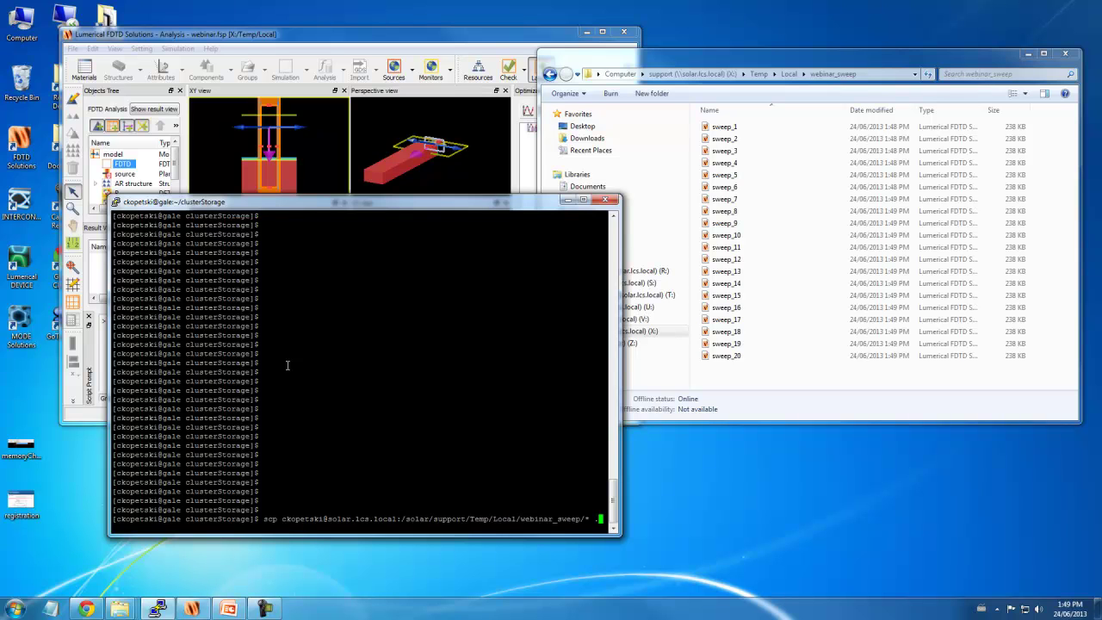
pyautogui.press('Return')
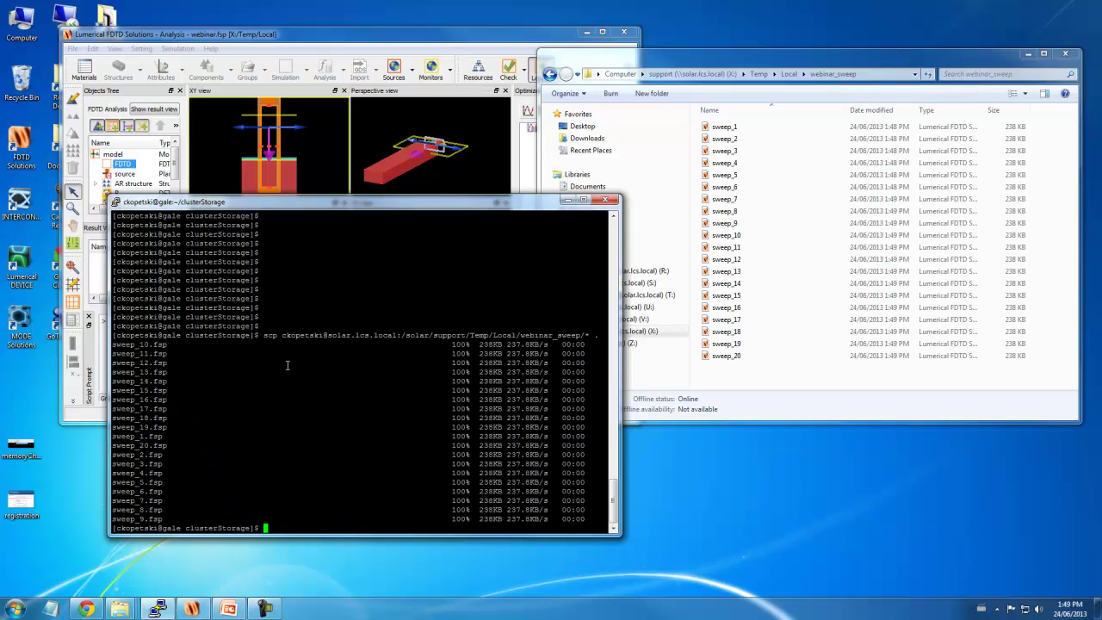
# Run all sweep files on the cluster with fdtd-run-local.sh -n 2 *.fsp
pyautogui.write('scp')
pyautogui.press('BackSpace')
pyautogui.press('BackSpace')
pyautogui.press('BackSpace')
pyautogui.press('Up')
pyautogui.press('Up')
pyautogui.press('Up')
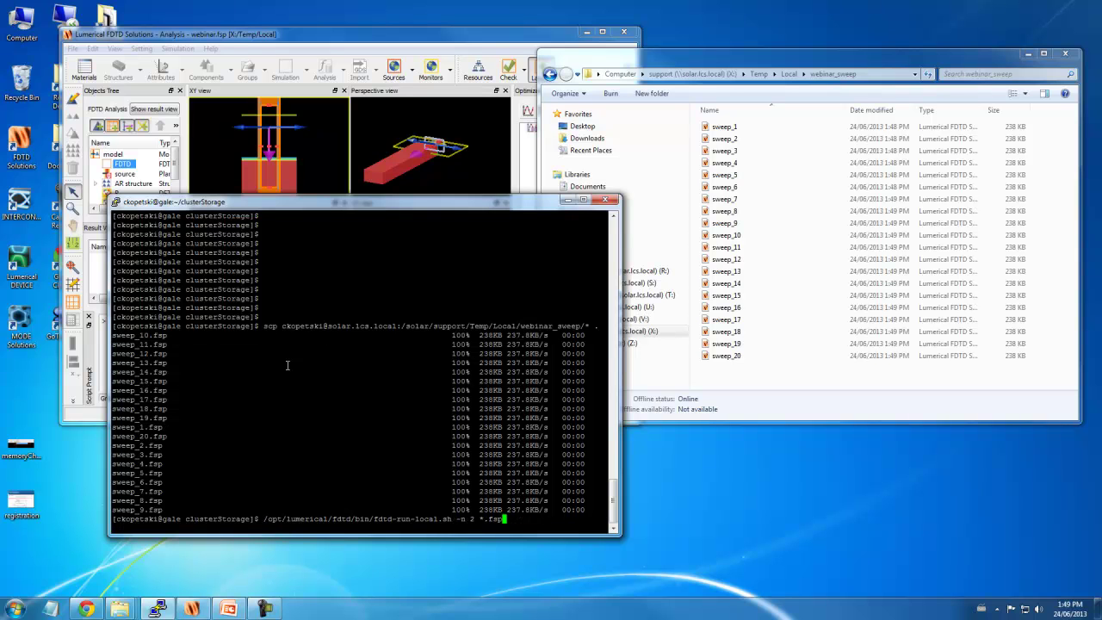
pyautogui.press('Return')
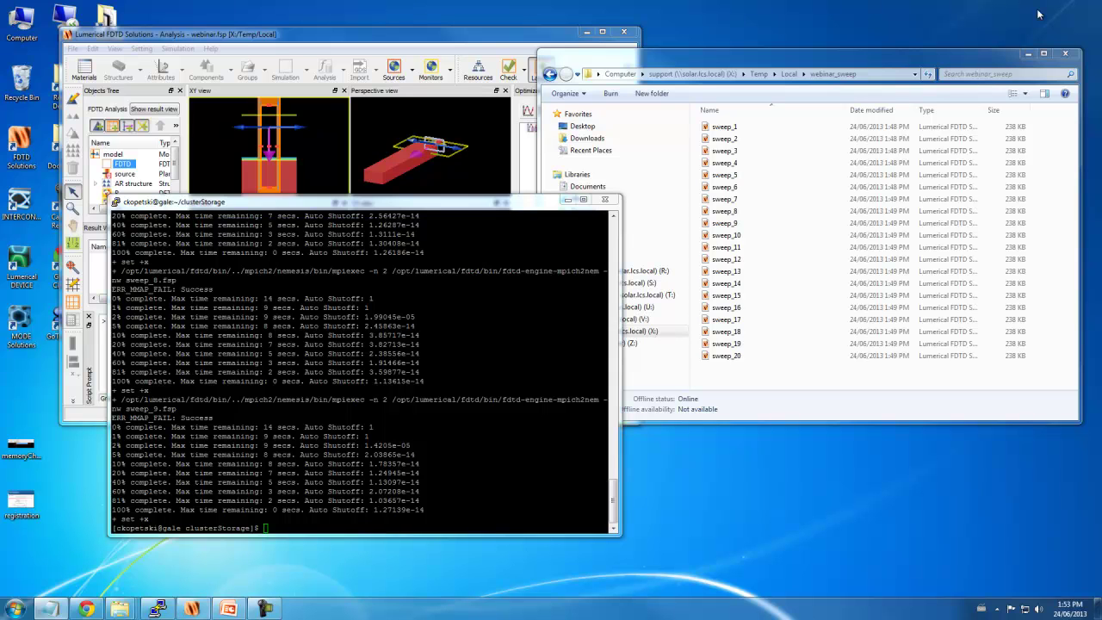
# Reuse the scp command to copy the simulated .fsp files and logs back to webinar_sweep
pyautogui.click(506, 209)
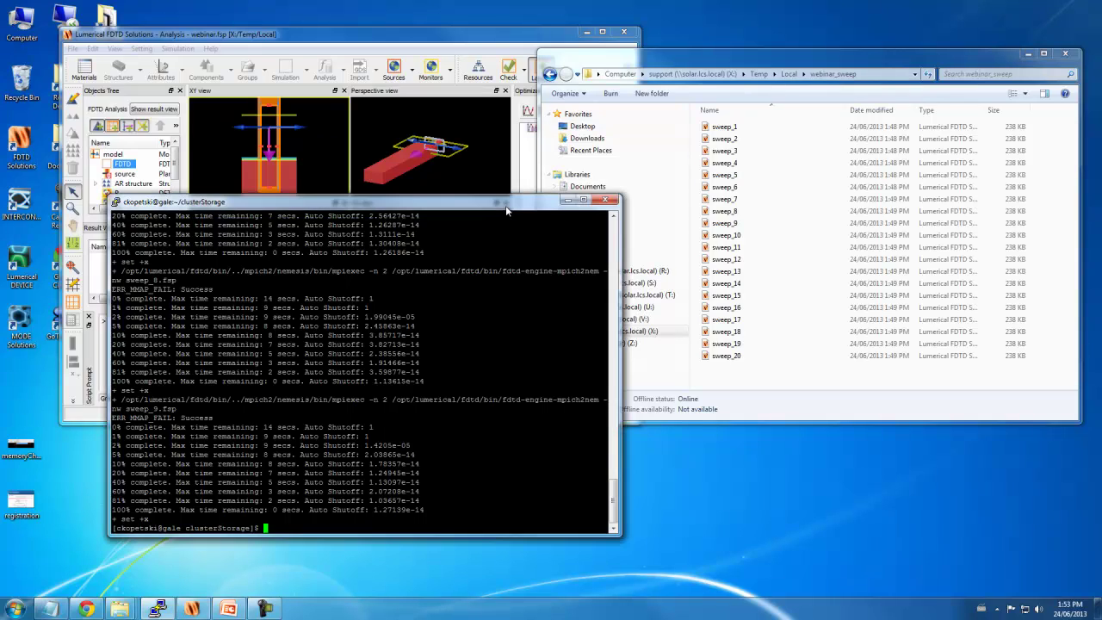
pyautogui.press('Up')
pyautogui.press('Up')
pyautogui.press('Up')
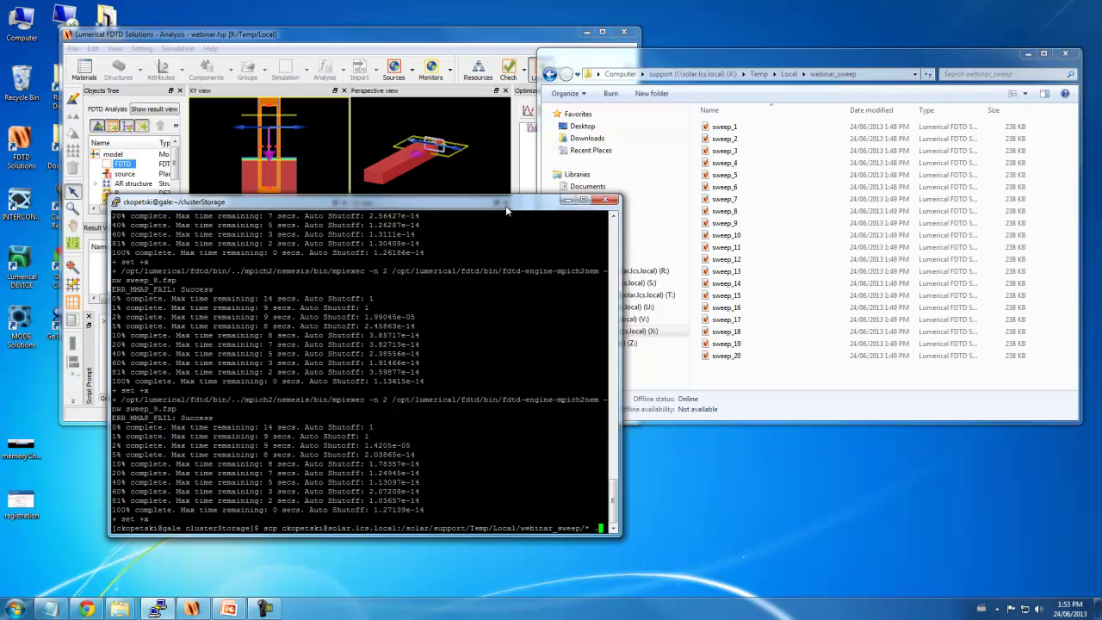
pyautogui.press('Up')
pyautogui.press('Up')
pyautogui.press('Return')
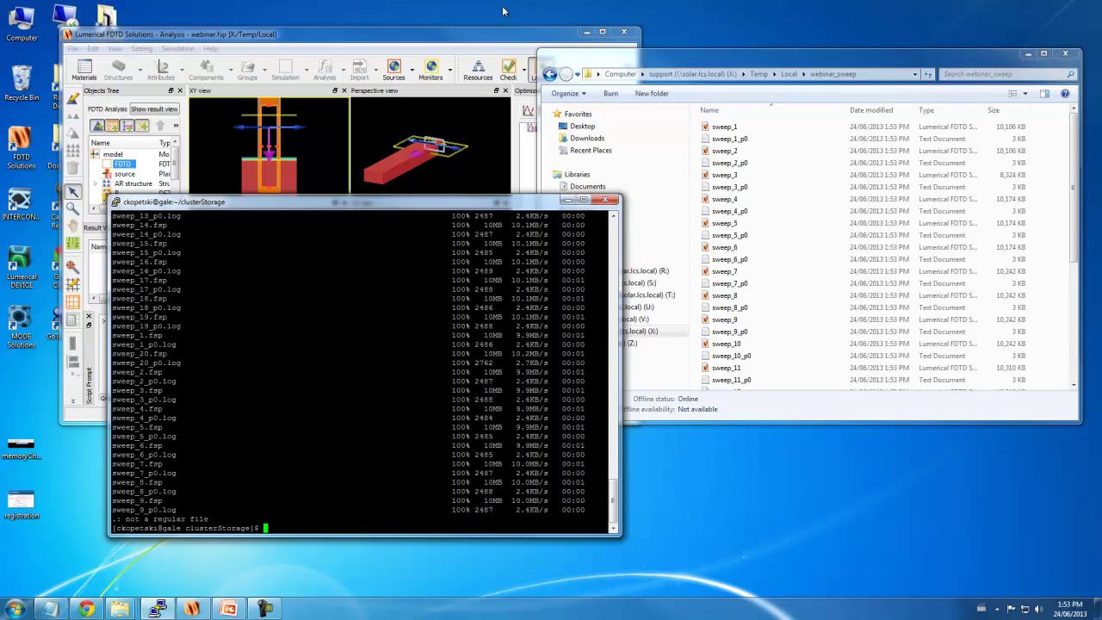
# Load the 20 simulated sweep files back into the sweep using Load from files
pyautogui.click(485, 35)
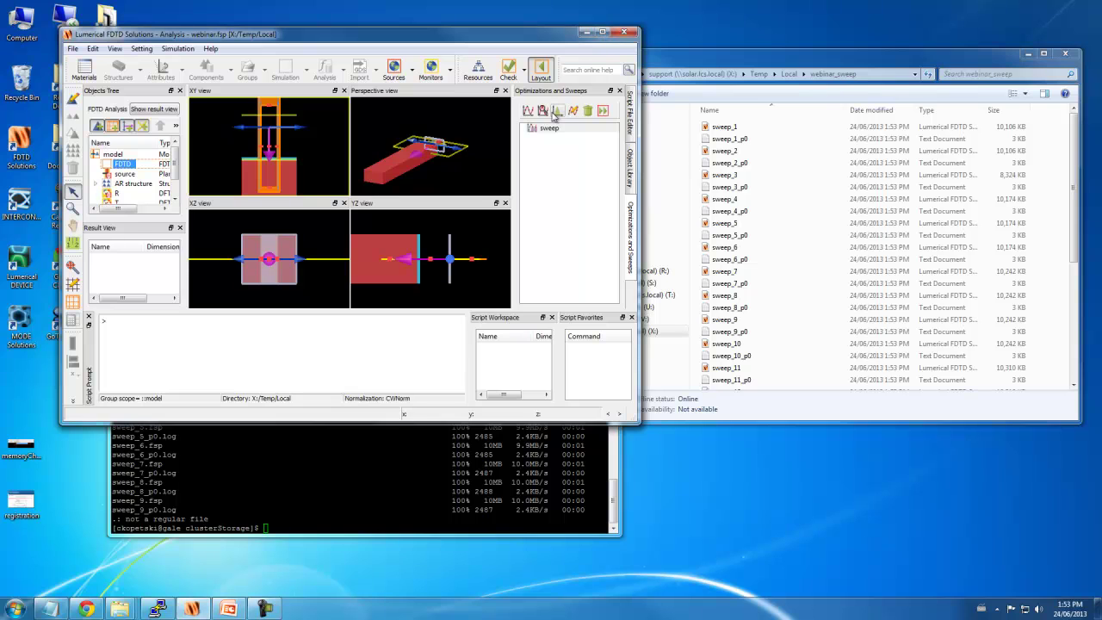
pyautogui.click(545, 129)
pyautogui.rightClick(545, 130)
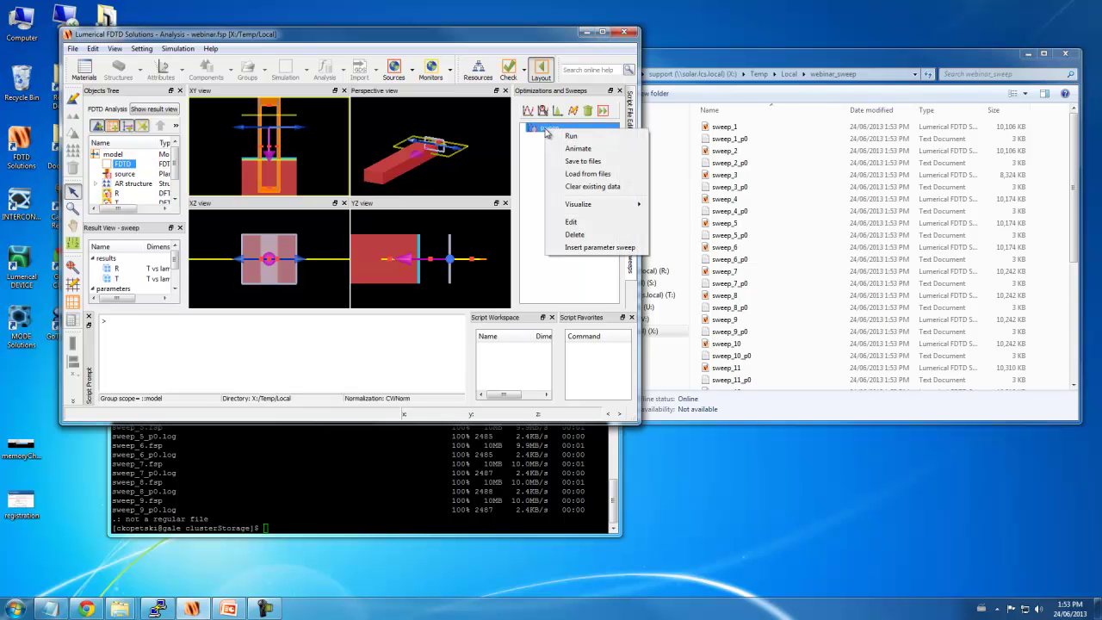
pyautogui.click(588, 174)
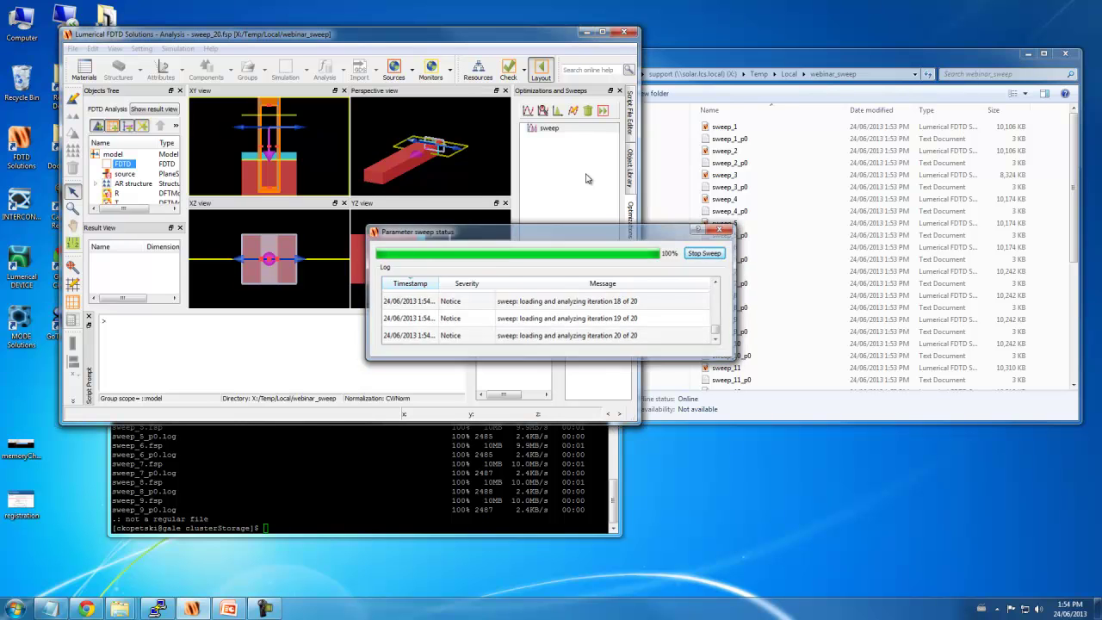
# Visualize the sweep's R result against thickness in the Visualizer
pyautogui.rightClick(541, 130)
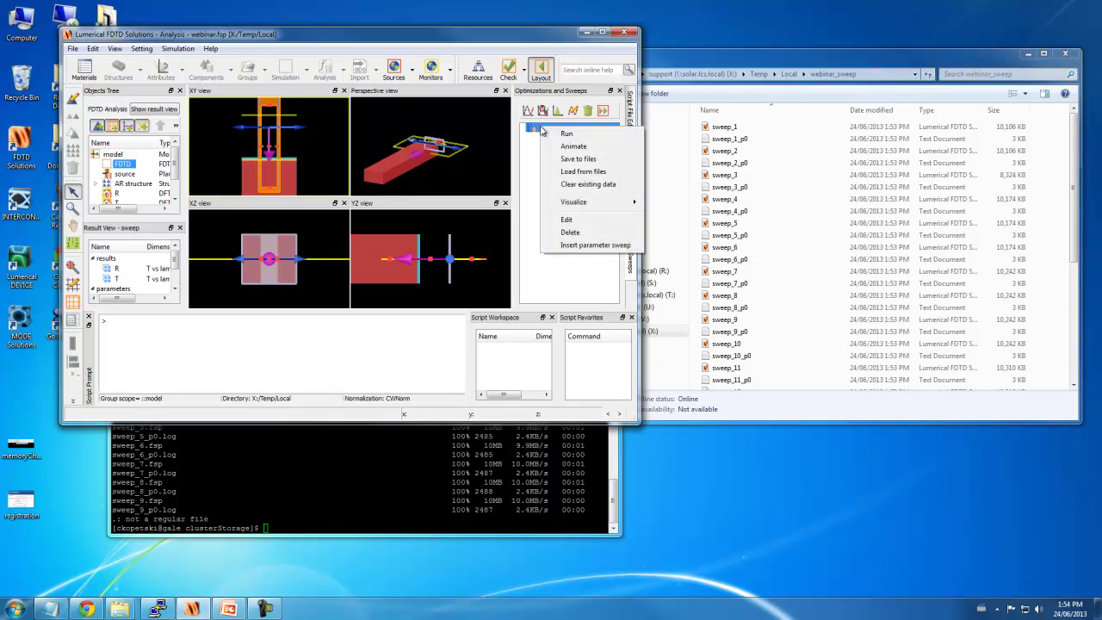
pyautogui.moveTo(577, 204)
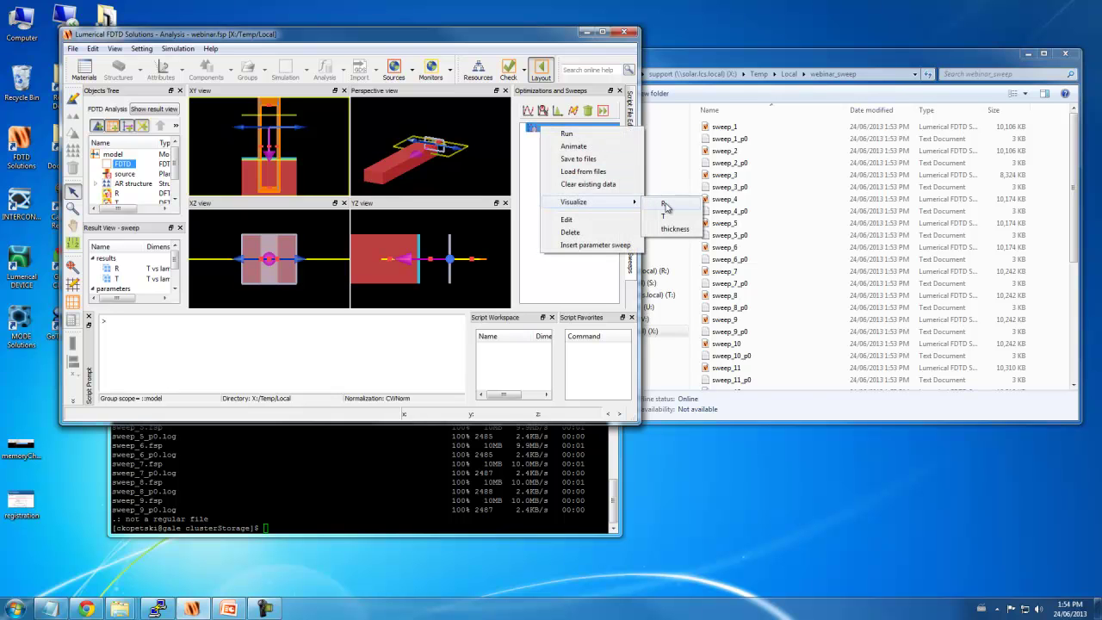
pyautogui.click(664, 205)
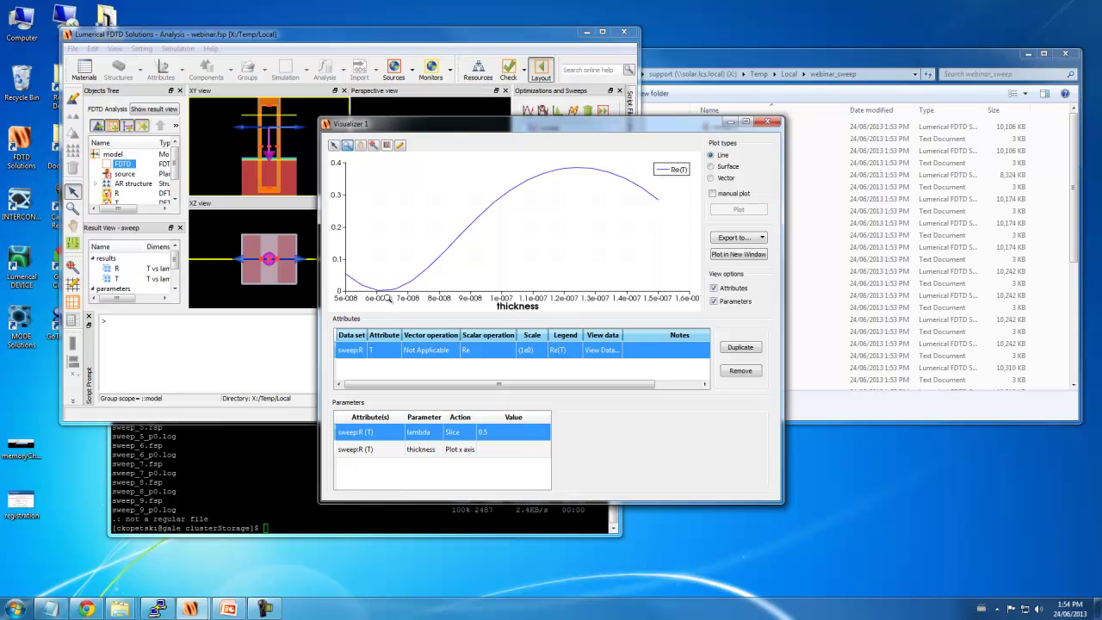